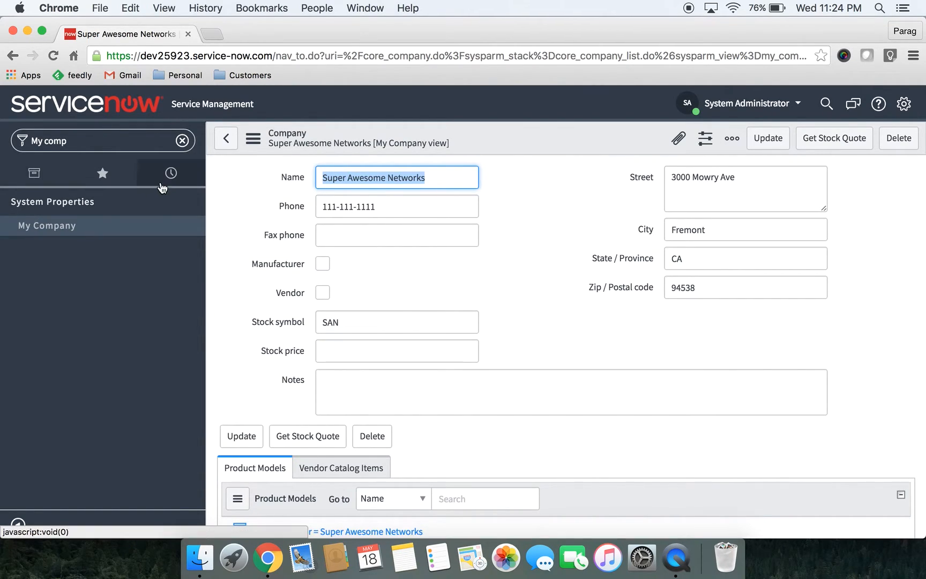
Find the Organization departments list in the navigator and start a new department record
left_click(143, 136)
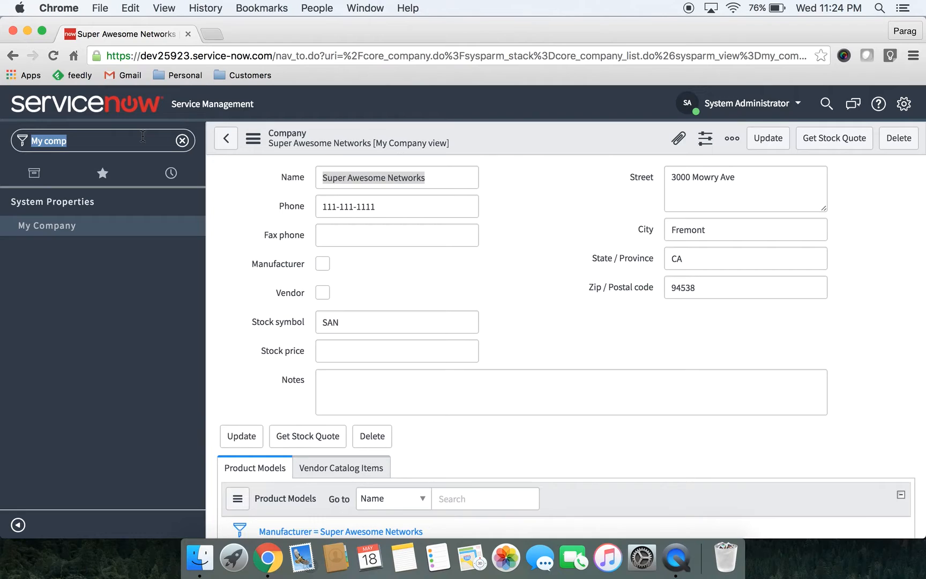
type("departm")
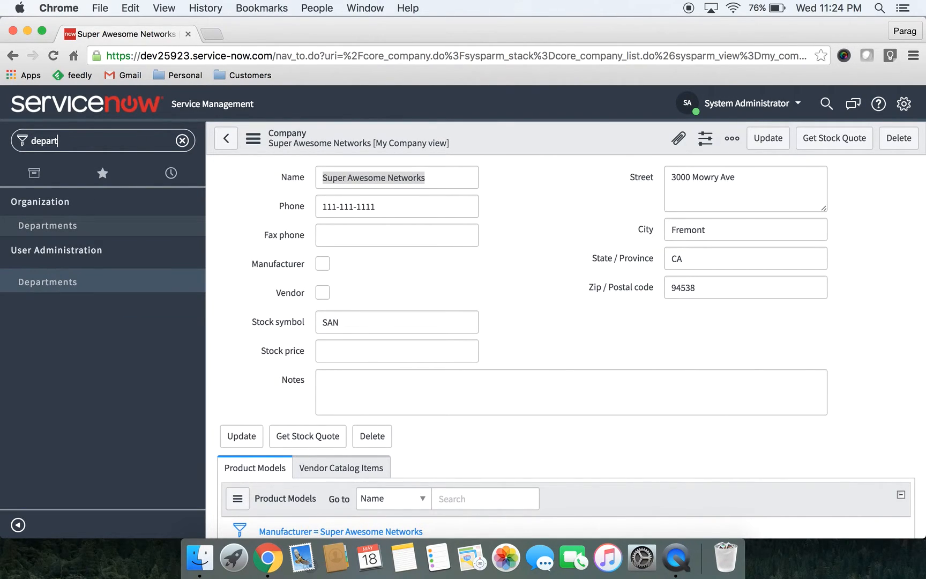
left_click(56, 234)
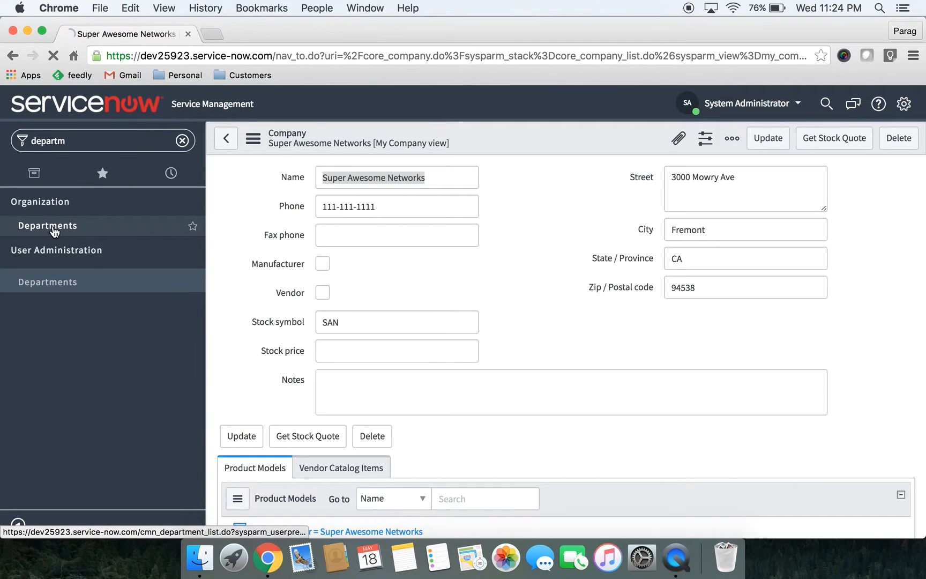
left_click(316, 140)
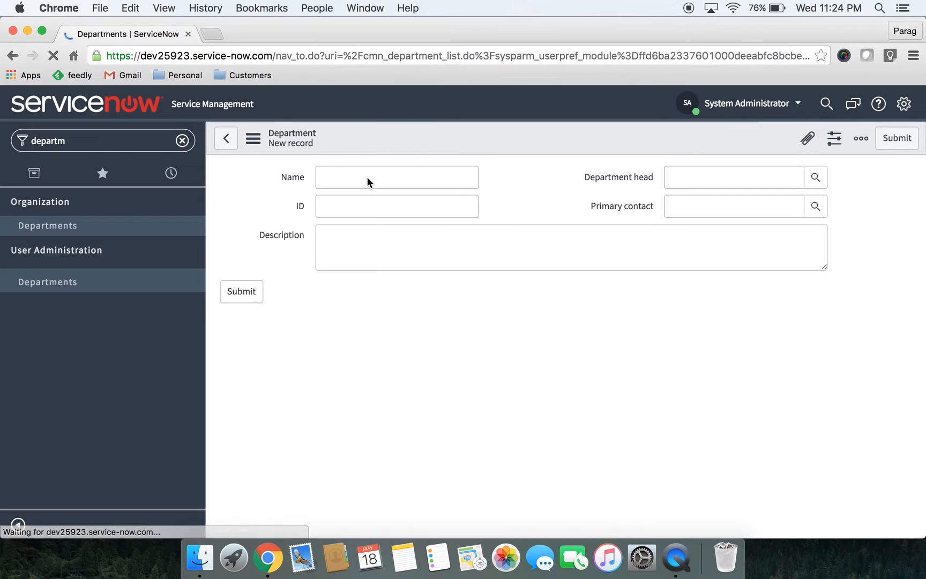
Name the department Customer Support, describe it as "Customer Support Department", and submit the record
type("Cust")
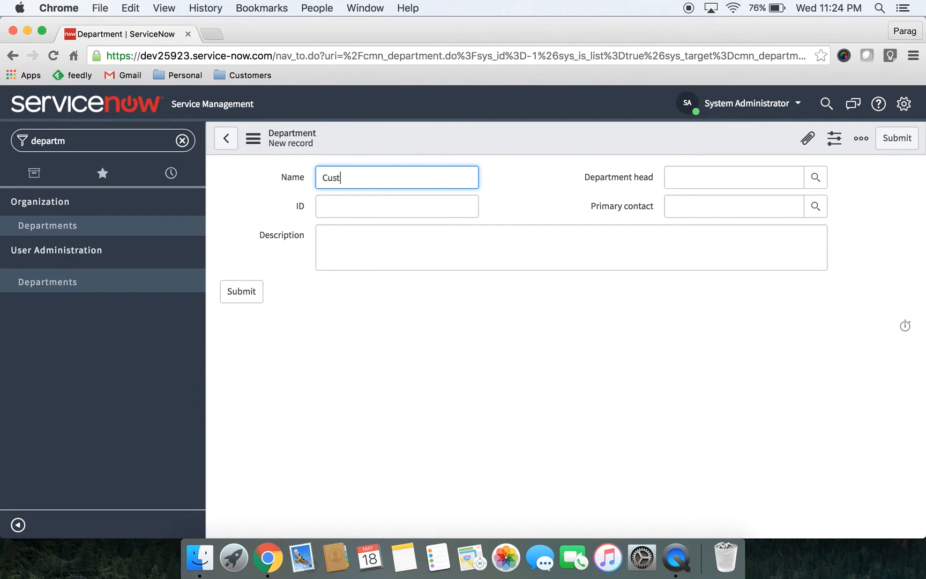
type("omer Support")
left_click(368, 242)
type("C")
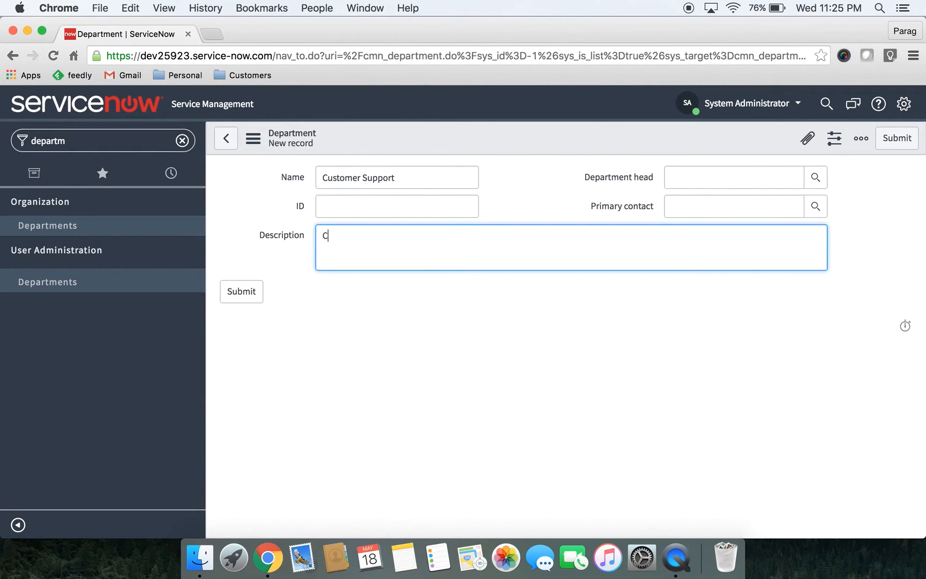
type("ustomer Support Departm")
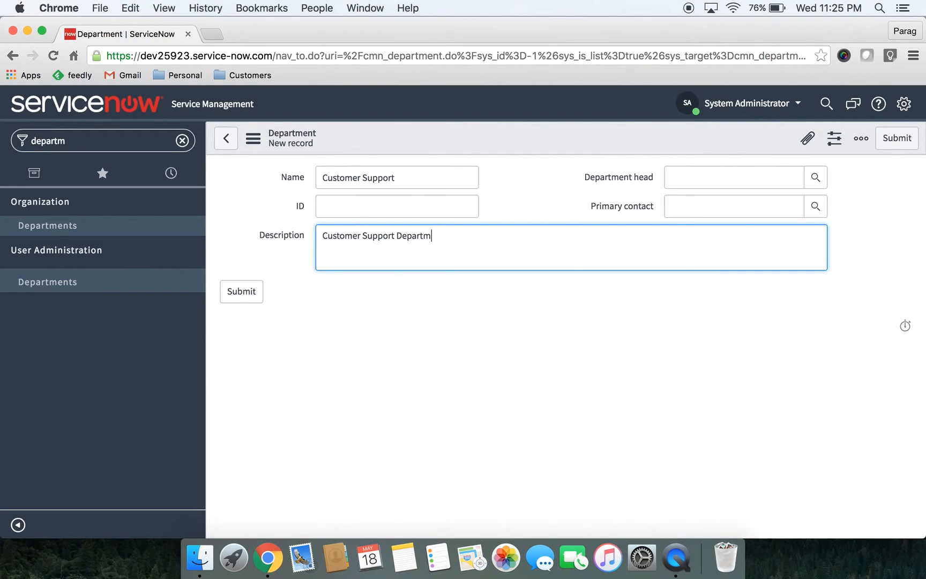
type("ent")
left_click(238, 298)
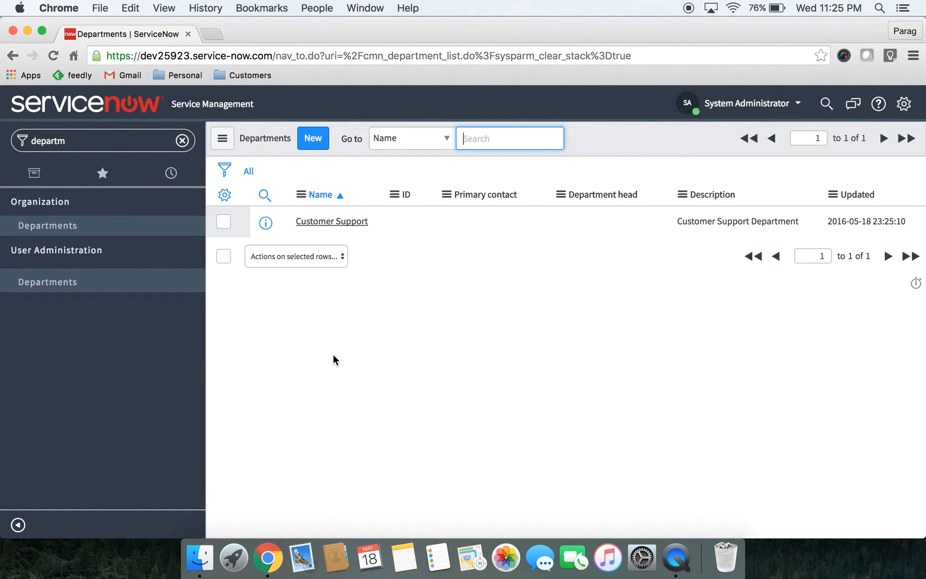
Filter the navigator for users and open the User Administration users list
left_click(109, 141)
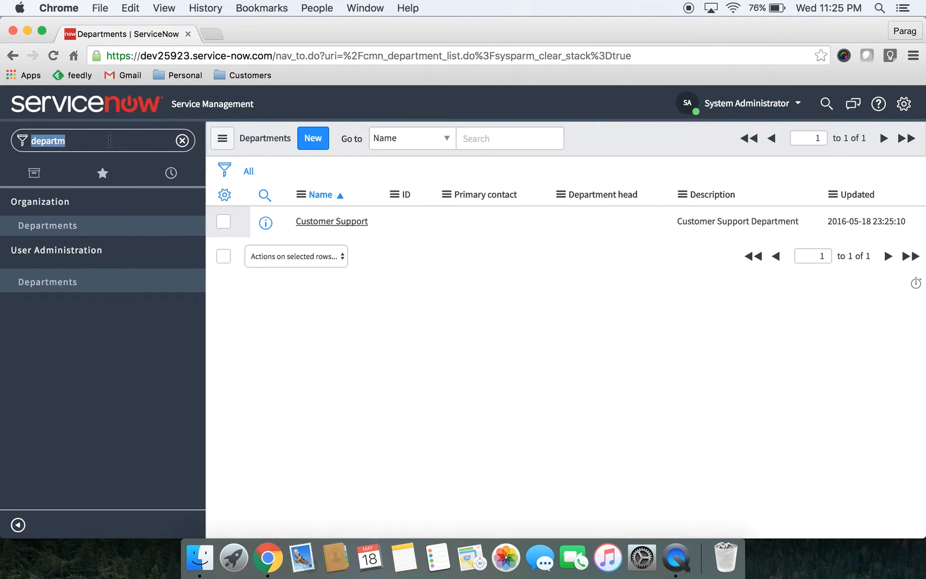
type("users")
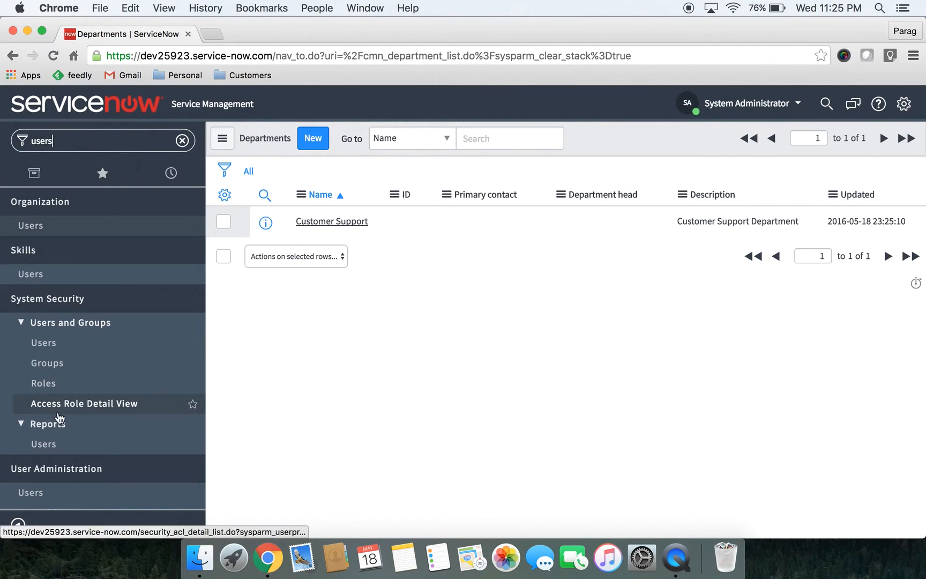
scroll(56, 456, "down", 1)
left_click(43, 481)
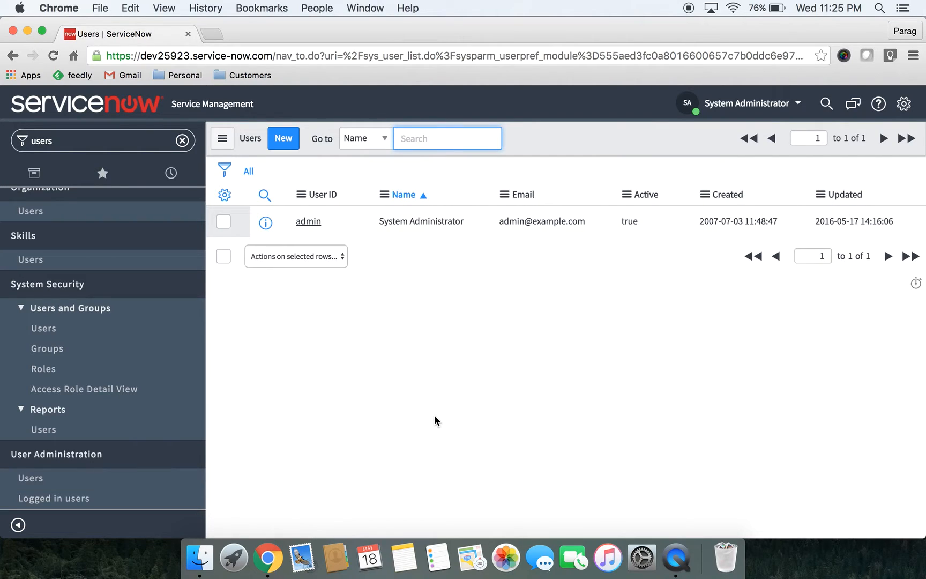
Start an import from the users list and upload sys_user.xls from Downloads to insert new user records
right_click(349, 181)
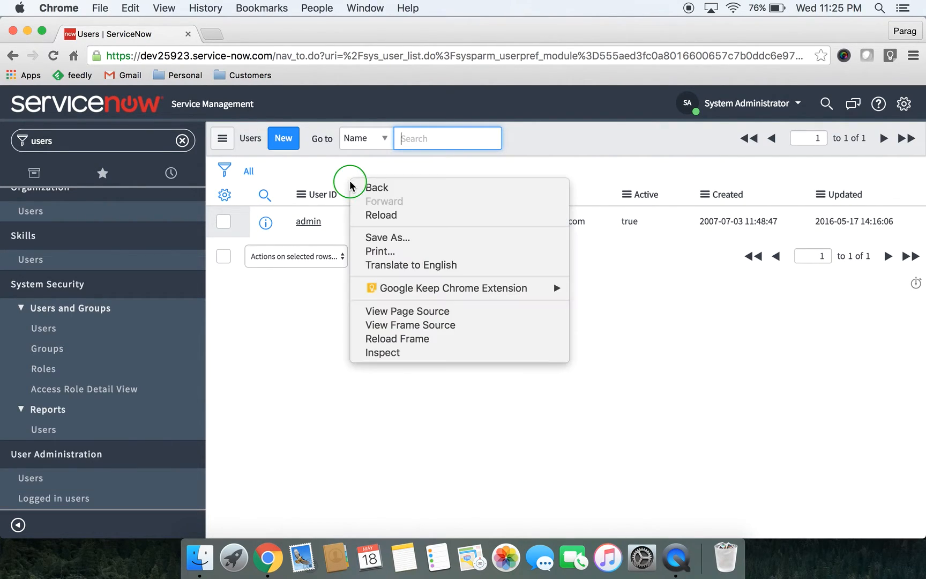
left_click(346, 314)
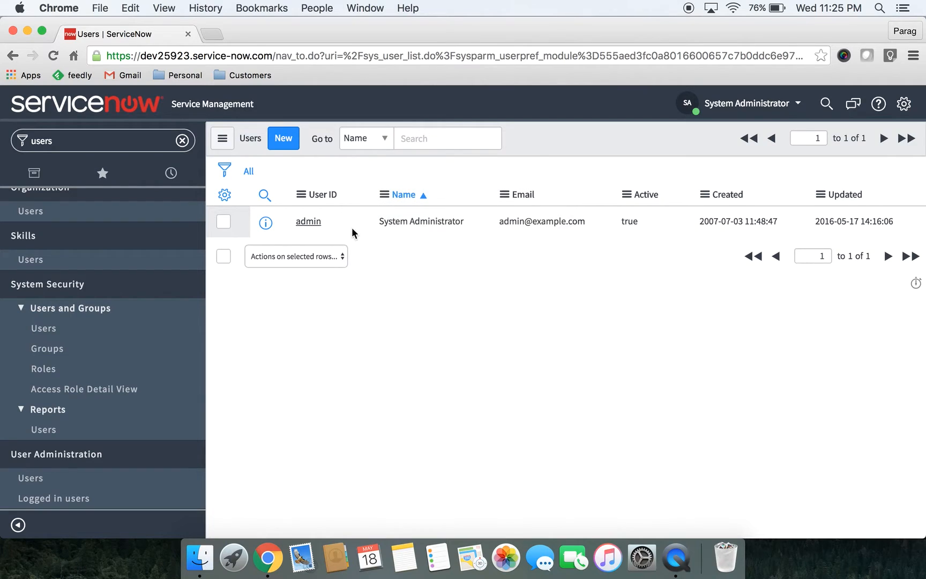
right_click(353, 192)
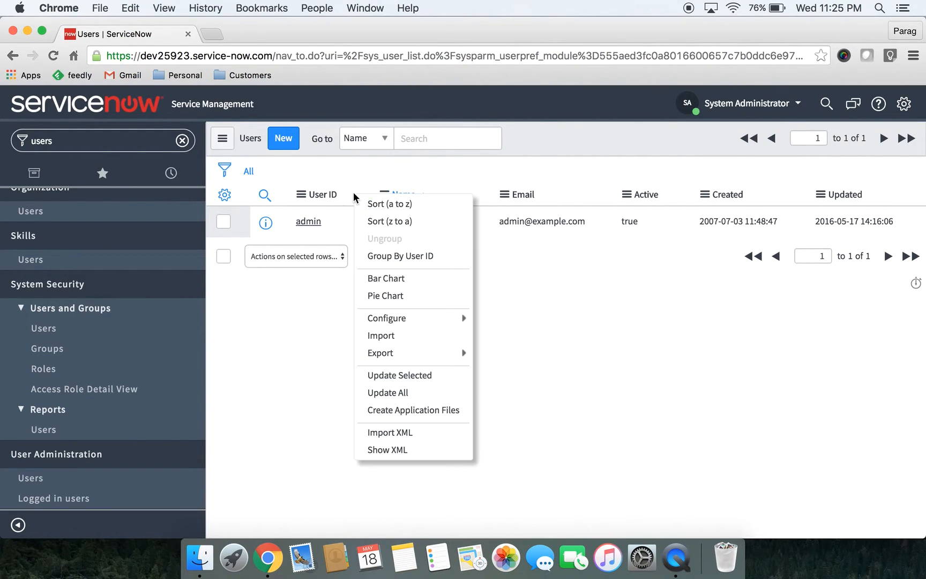
left_click(397, 335)
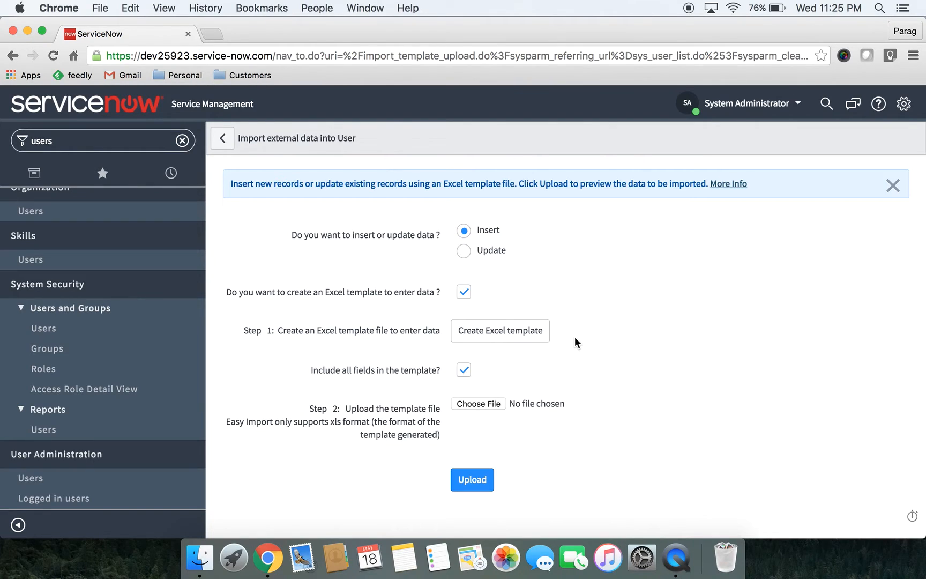
left_click(490, 403)
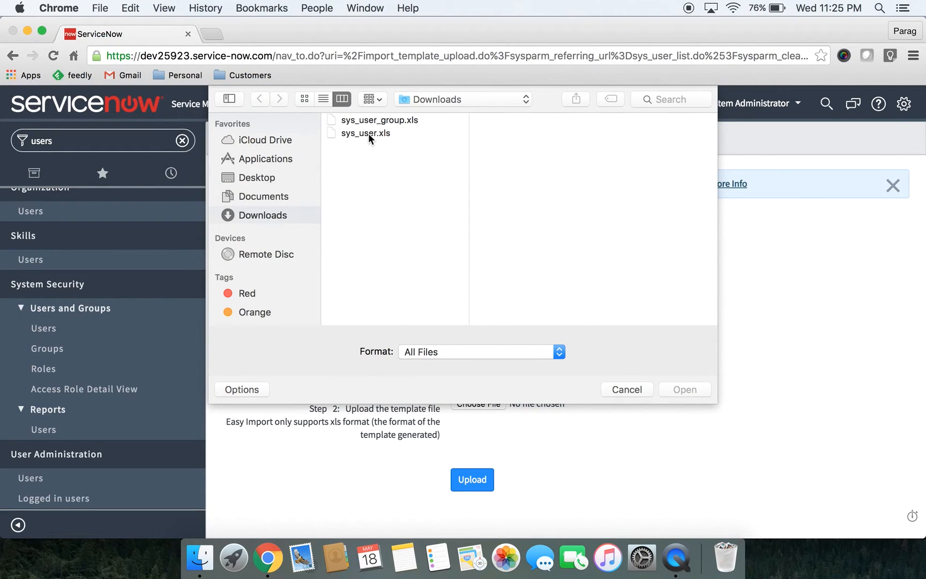
left_click(368, 133)
left_click(686, 389)
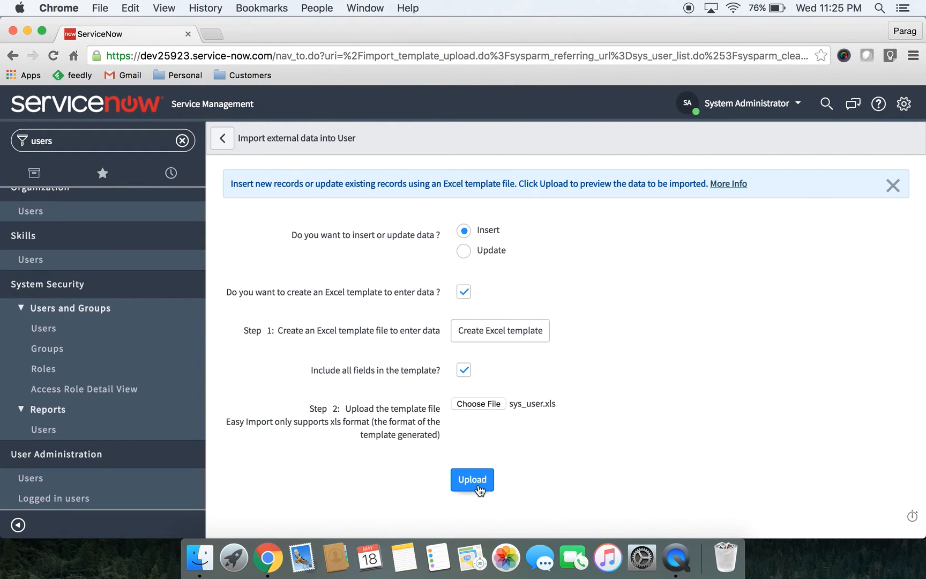
left_click(472, 480)
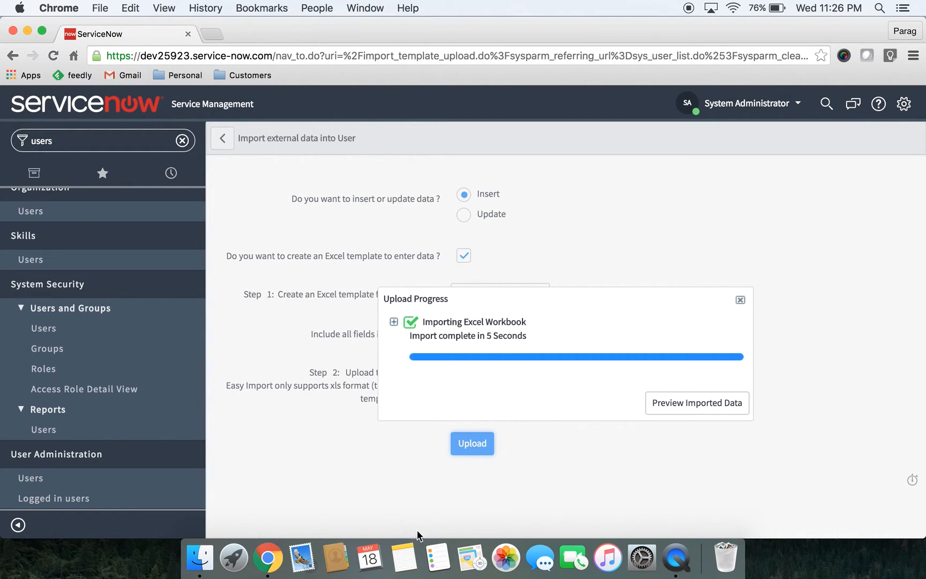
Preview the imported user rows and complete the import, ignoring row errors
left_click(710, 410)
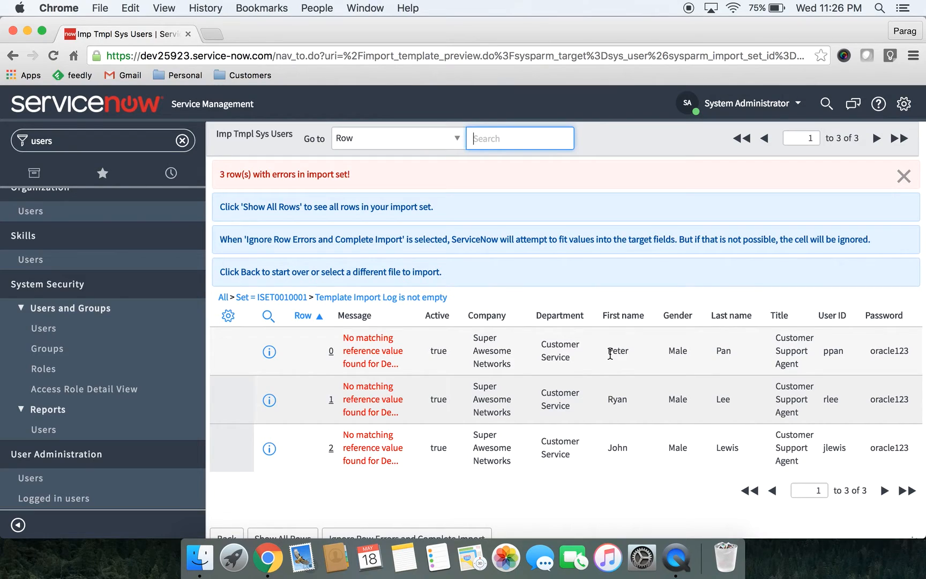
scroll(609, 354, "down", 2)
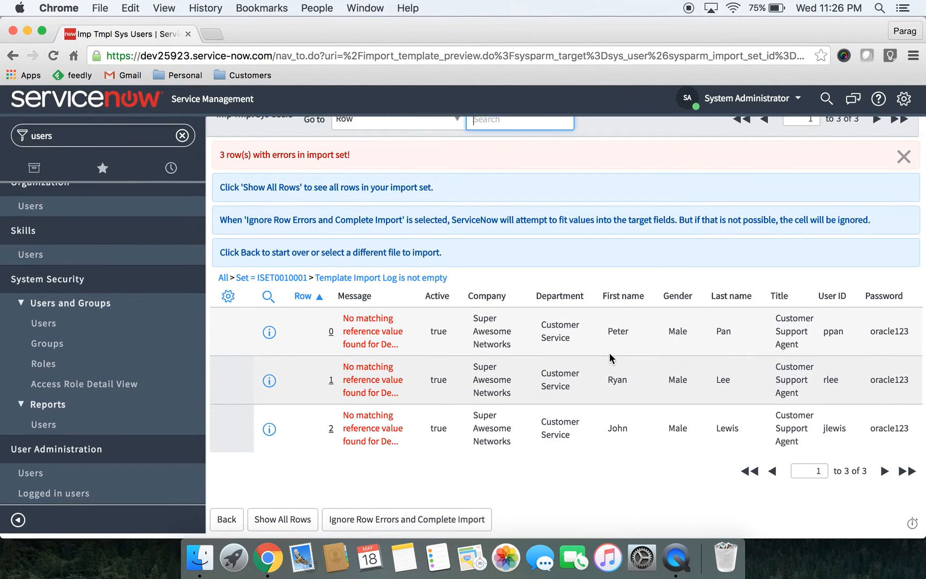
scroll(609, 352, "up", 1)
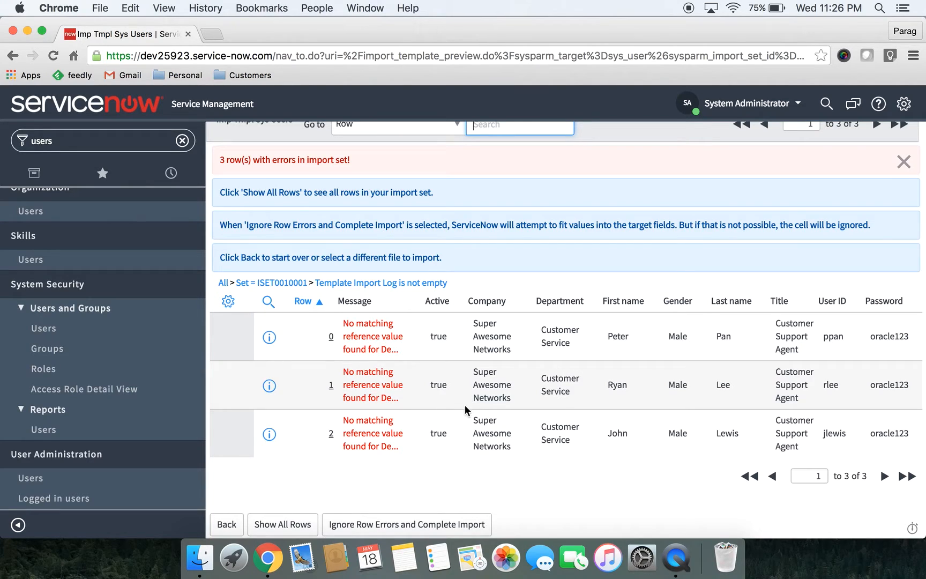
left_click(402, 527)
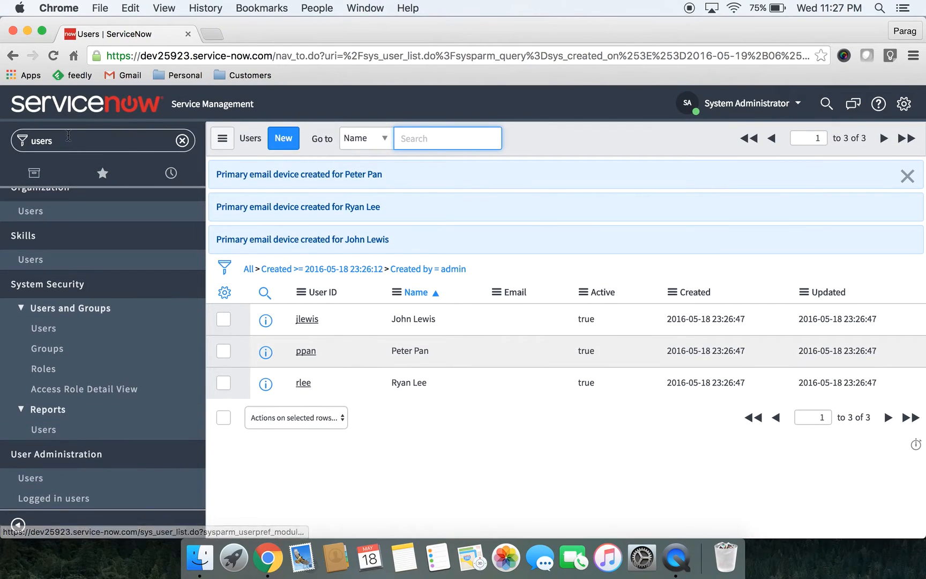
Open the System Security groups list, view the existing Customer Service Support group's record, and return to the list
left_click(68, 135)
type("groups")
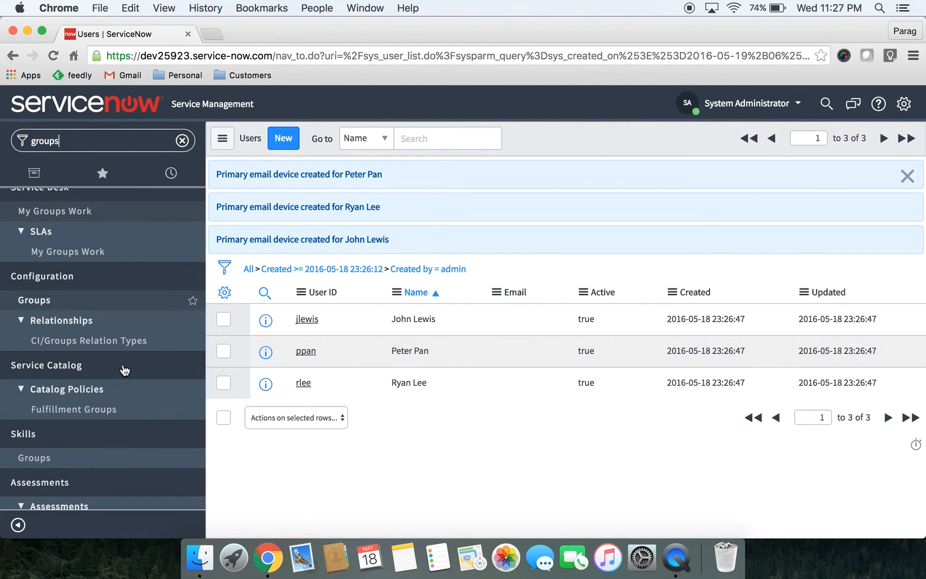
scroll(124, 370, "down", 10)
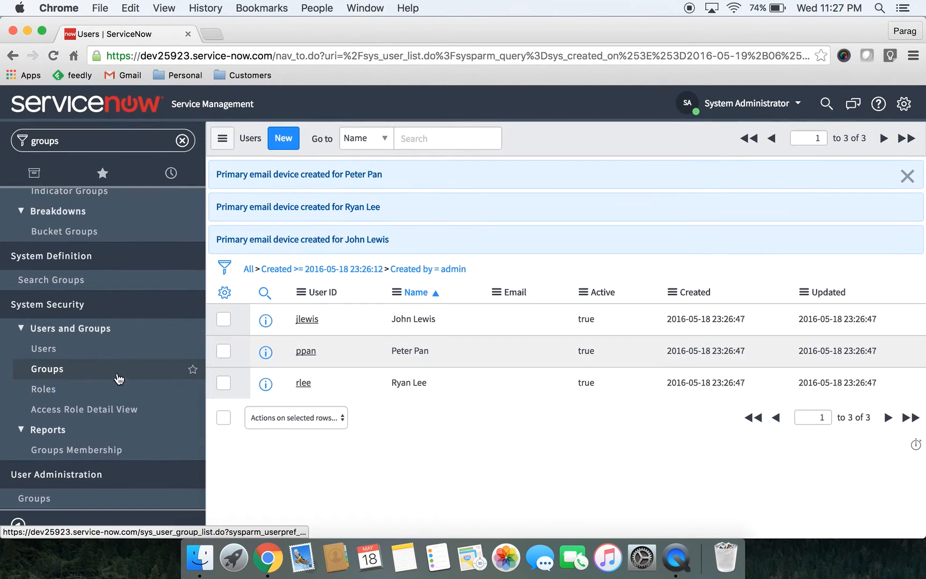
left_click(65, 373)
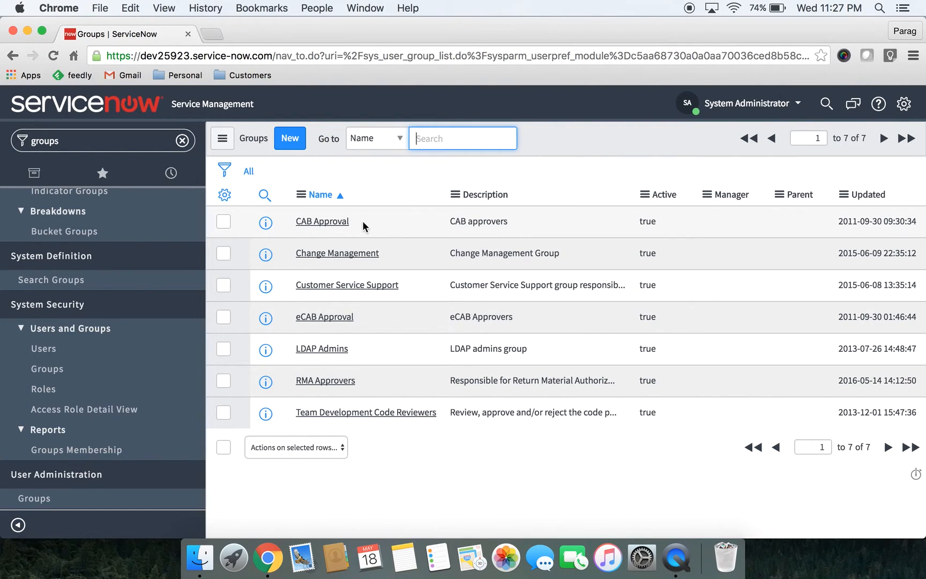
left_click(358, 287)
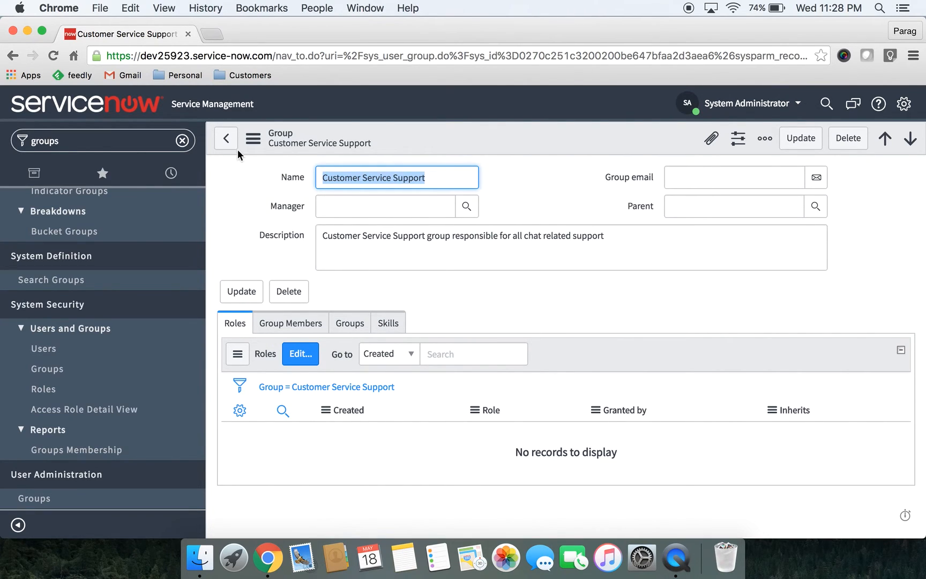
left_click(226, 139)
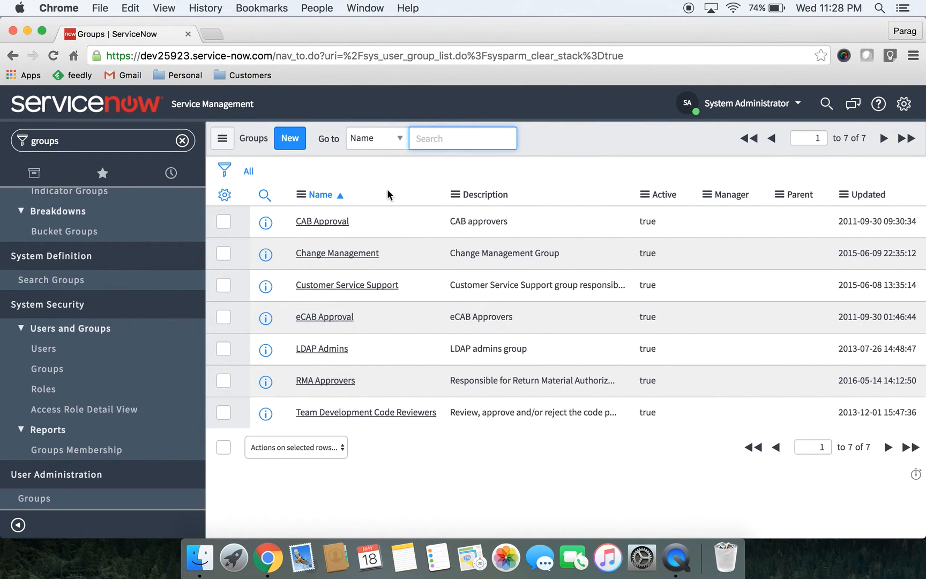
Start an import from the groups list and upload sys_user_group.xls from Downloads to insert new groups
right_click(387, 189)
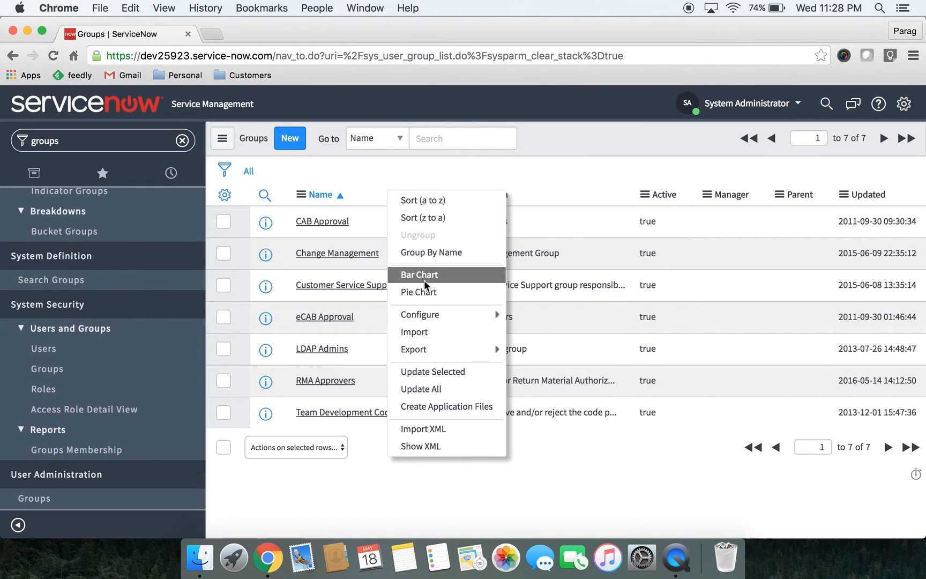
left_click(433, 332)
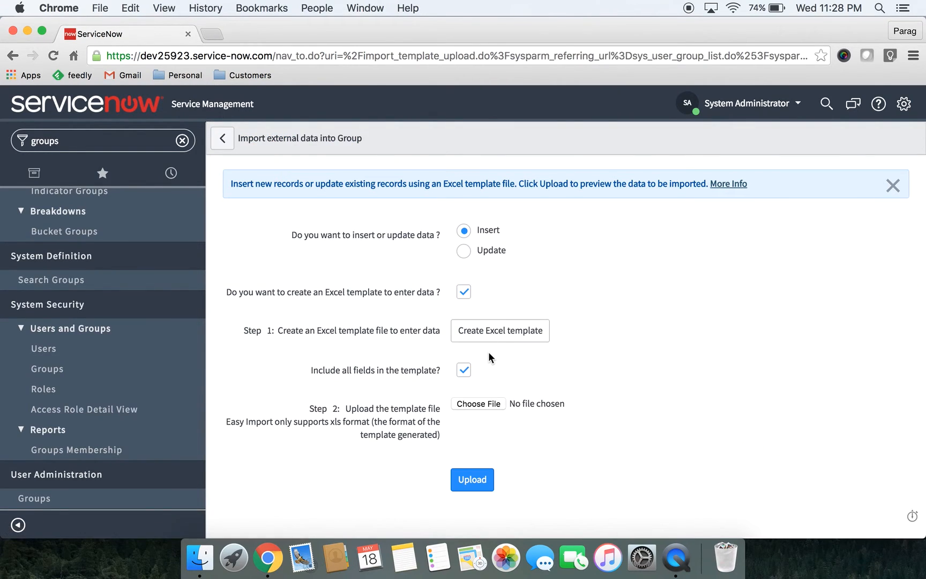
left_click(490, 402)
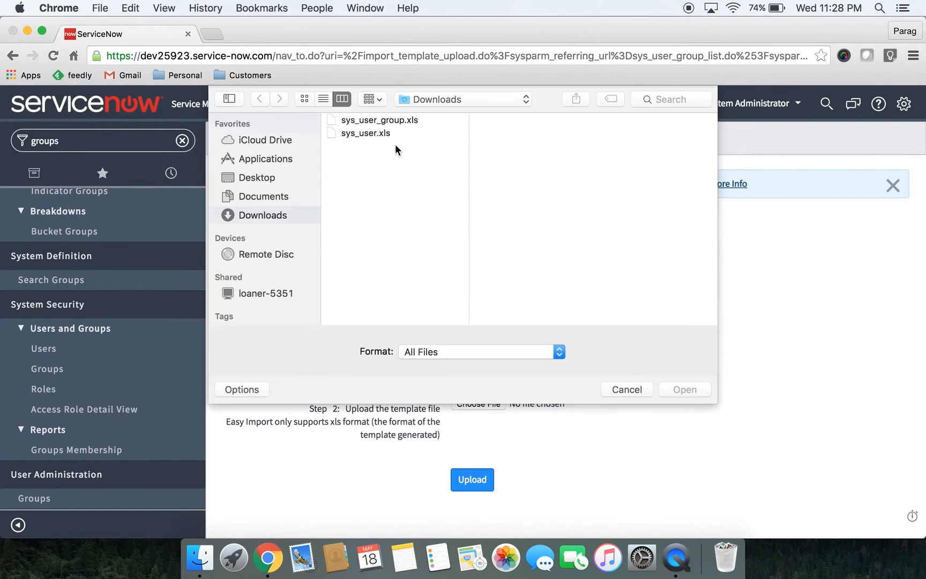
left_click(371, 117)
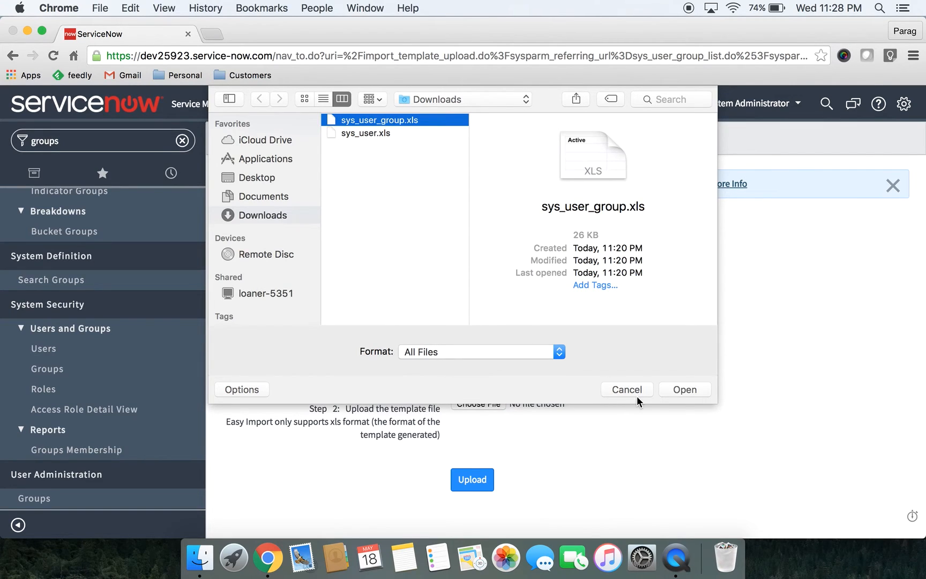
left_click(682, 391)
left_click(473, 479)
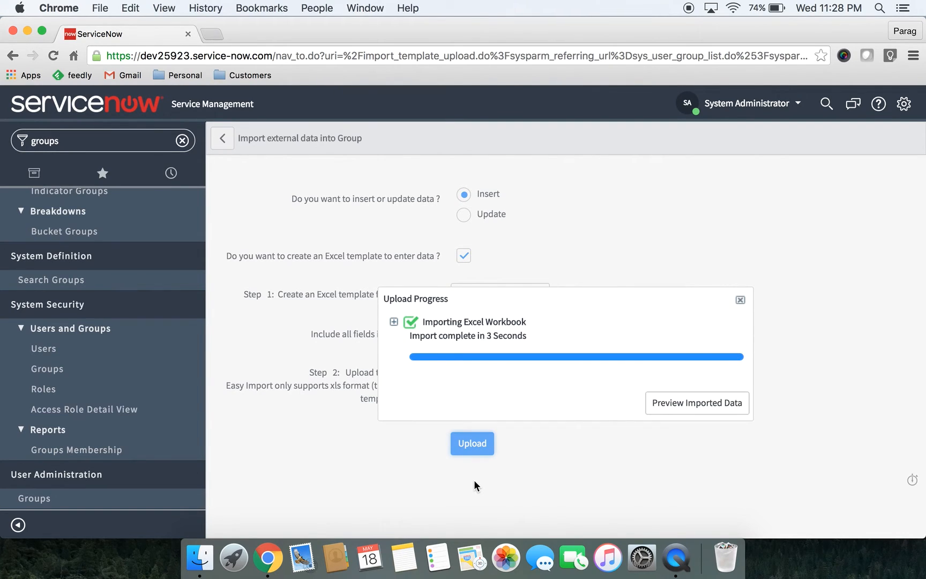
Preview and complete the group import, and open the imported First Line Support group's record
left_click(736, 404)
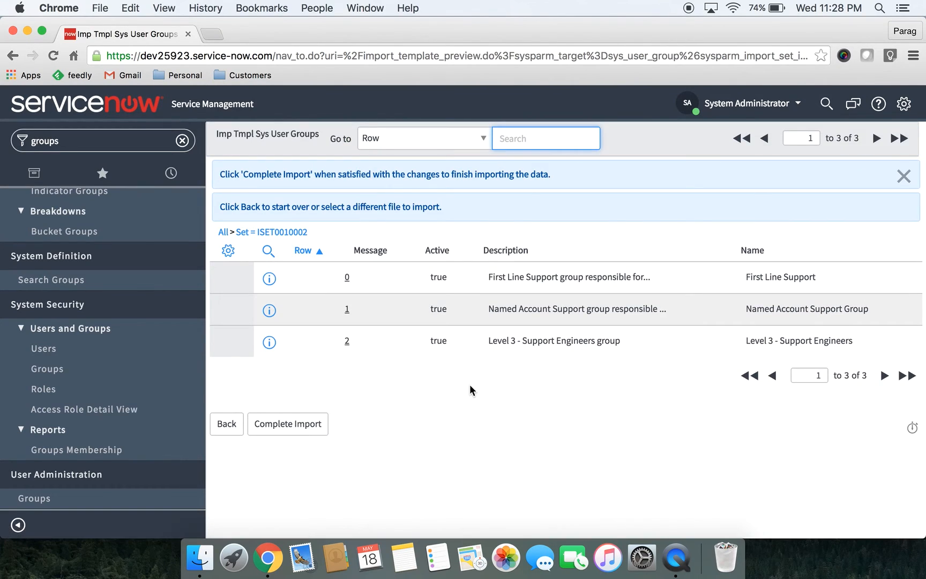
left_click(304, 424)
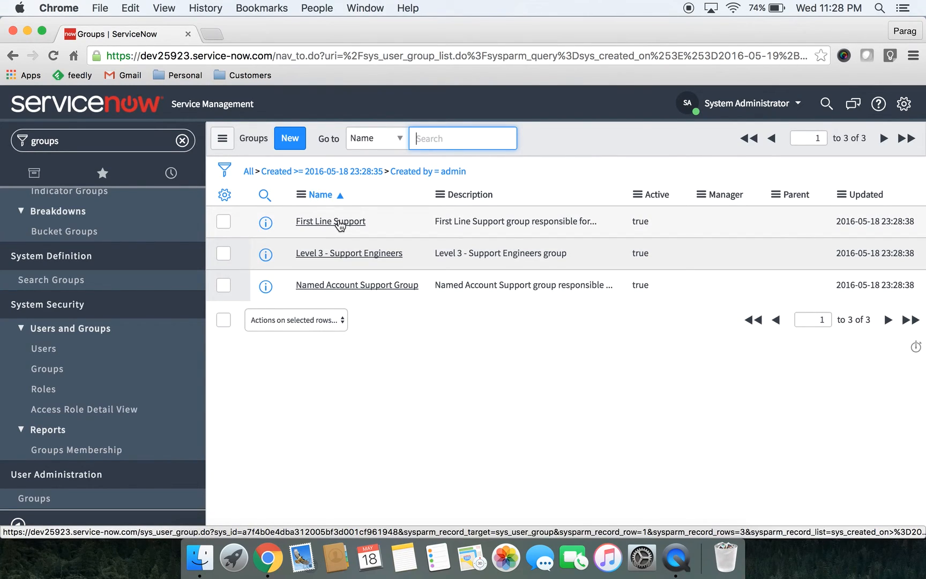
left_click(339, 223)
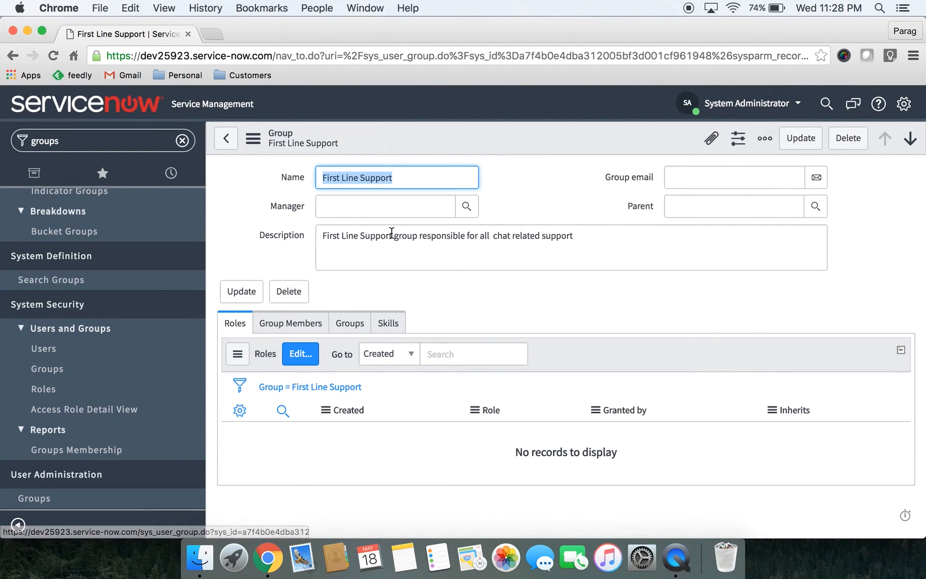
Assign the sn_customerservice_agent role to the First Line Support group, filtering the available roles by sn_customerser, and save
left_click(296, 362)
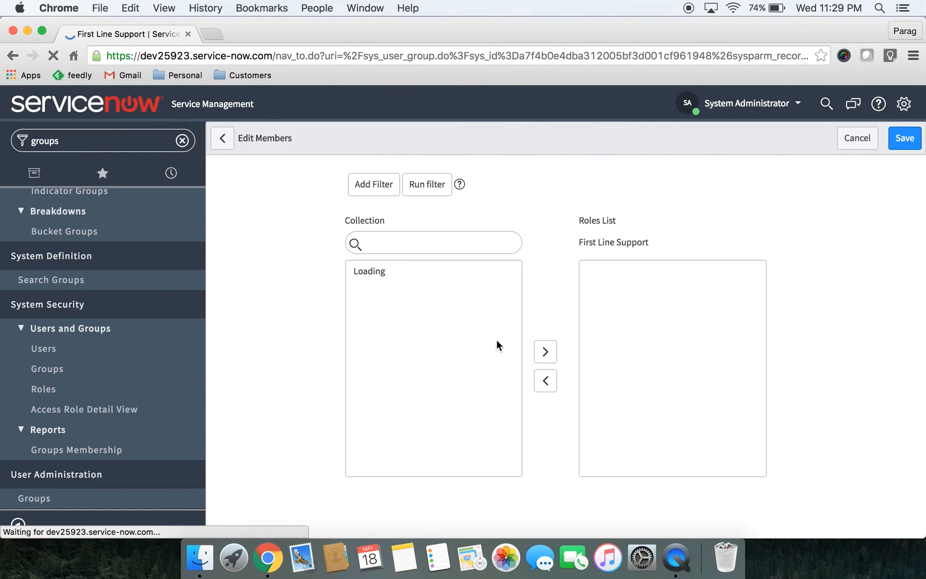
left_click(414, 244)
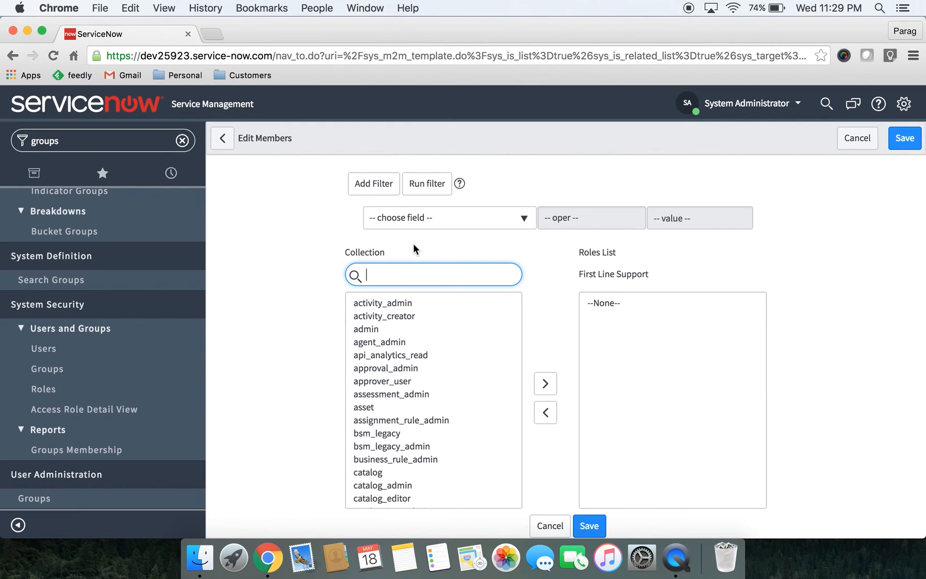
type("sn_customer_")
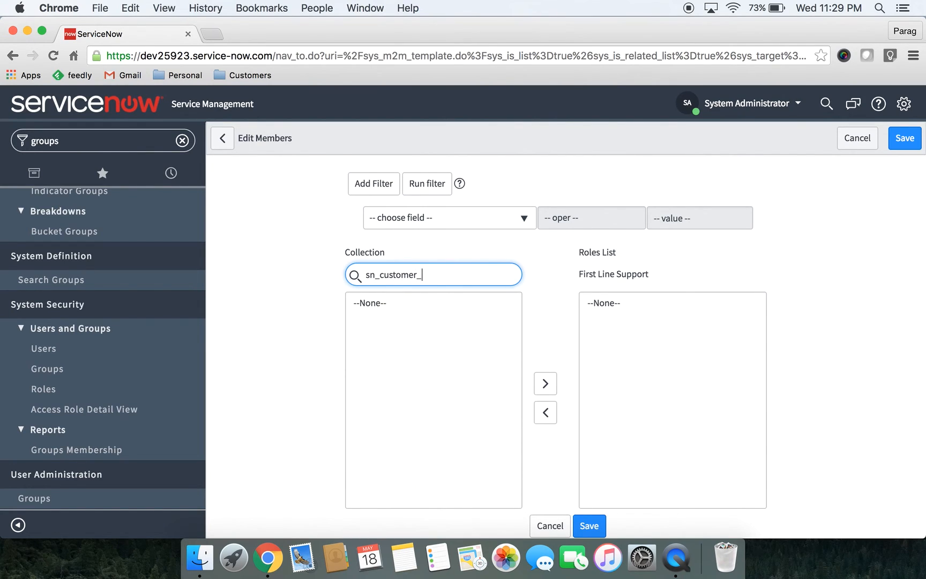
key("BackSpace")
type("ser")
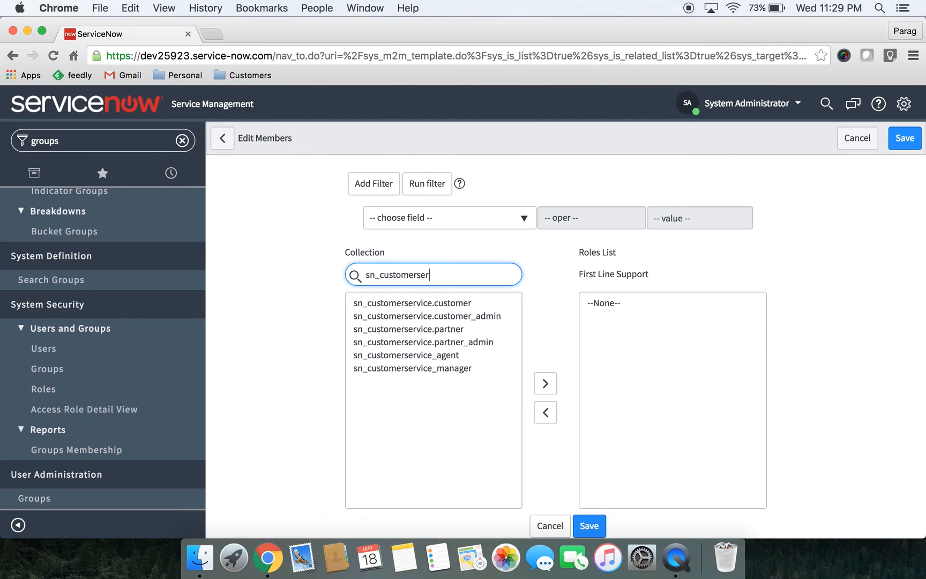
left_click(437, 353)
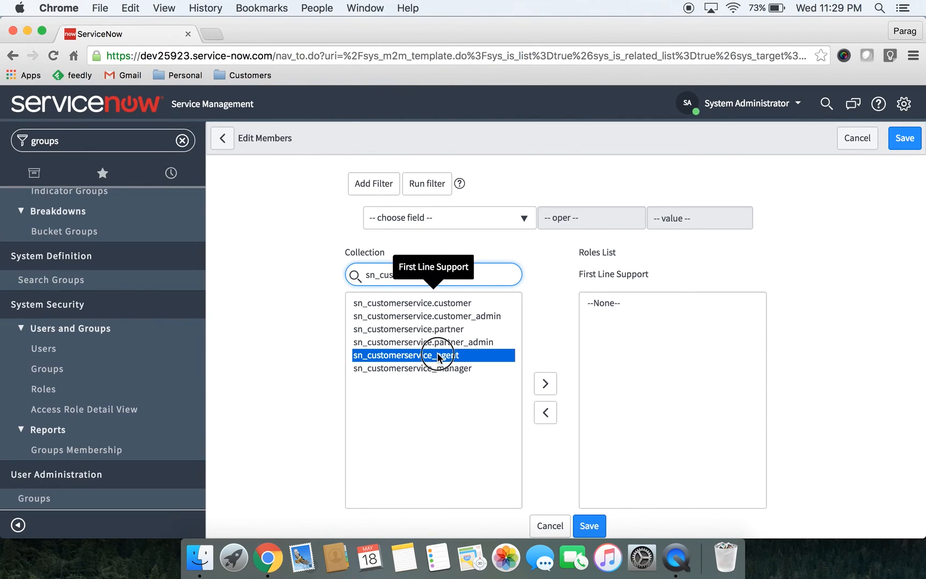
left_click(545, 384)
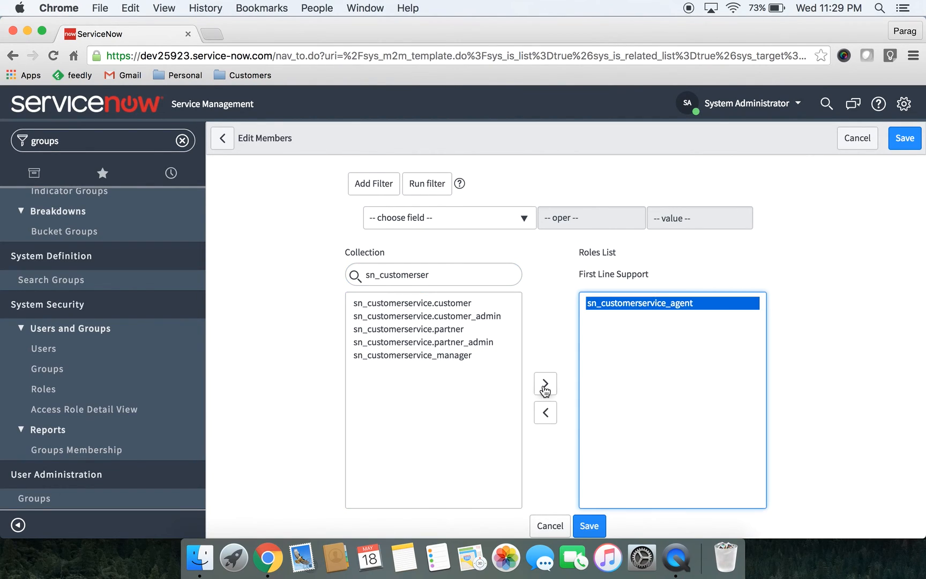
left_click(589, 526)
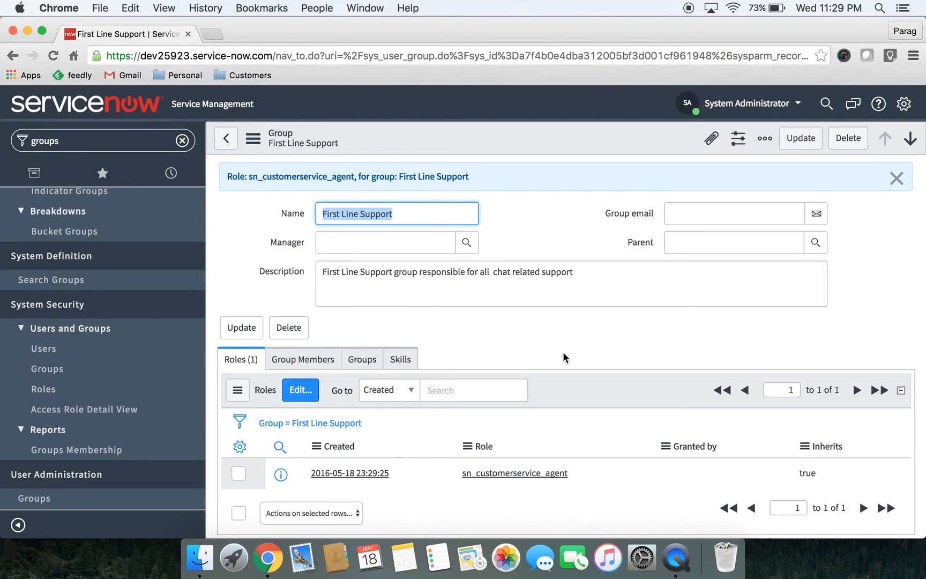
Add the first available user in the collection as a member of the First Line Support group and save the member list
left_click(328, 329)
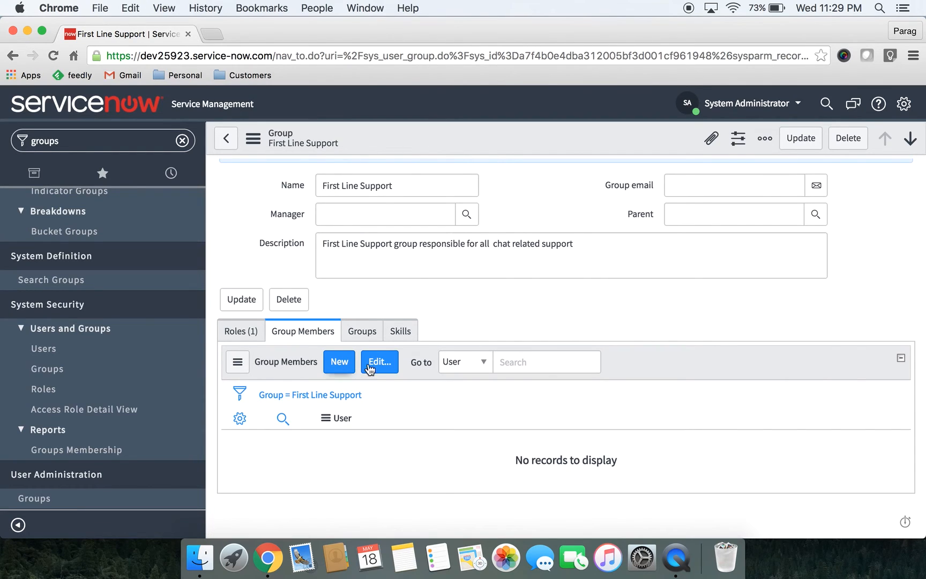
left_click(338, 362)
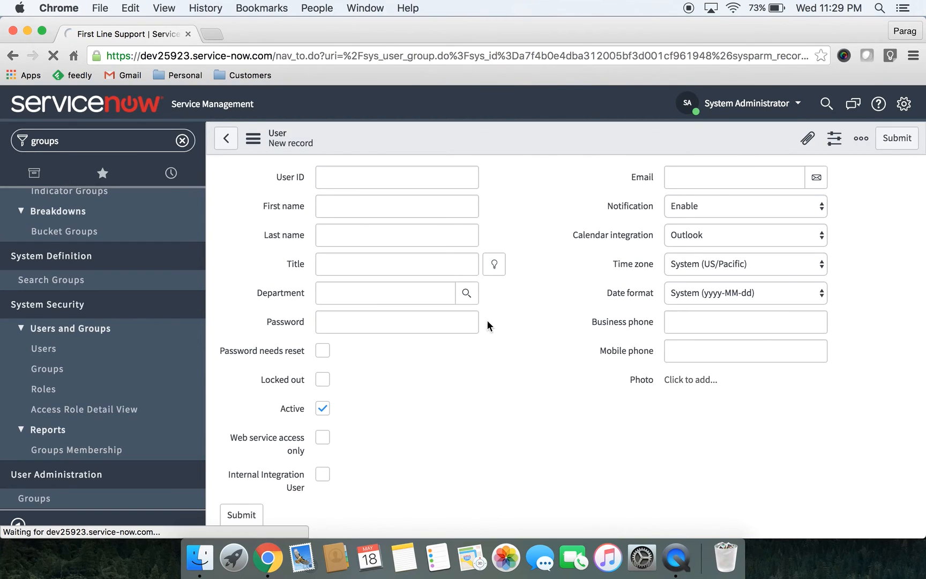
left_click(225, 138)
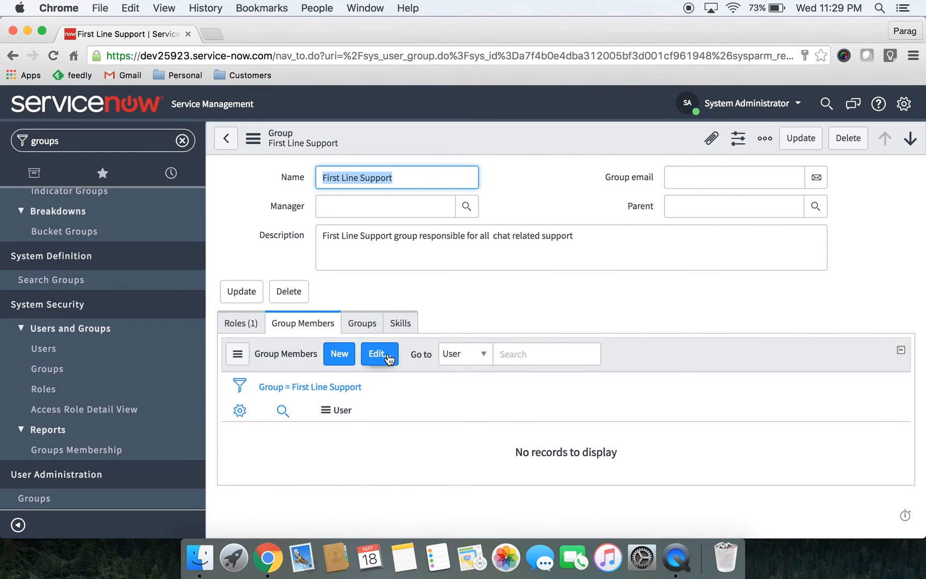
left_click(387, 355)
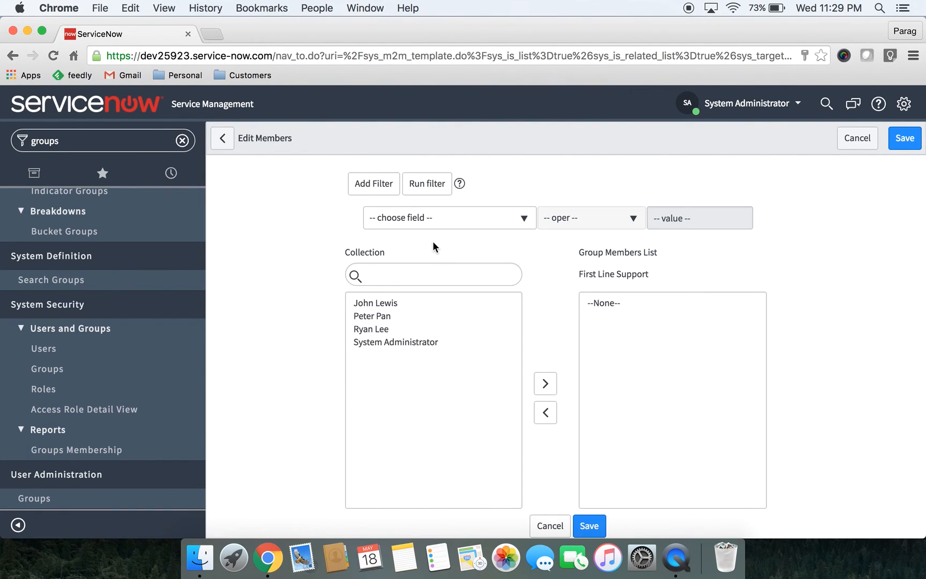
left_click(387, 304)
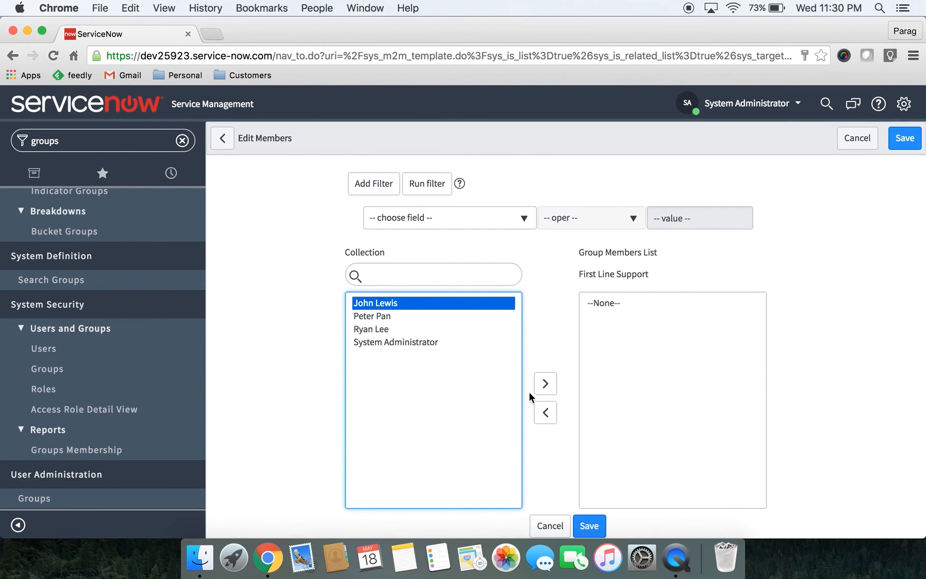
left_click(546, 383)
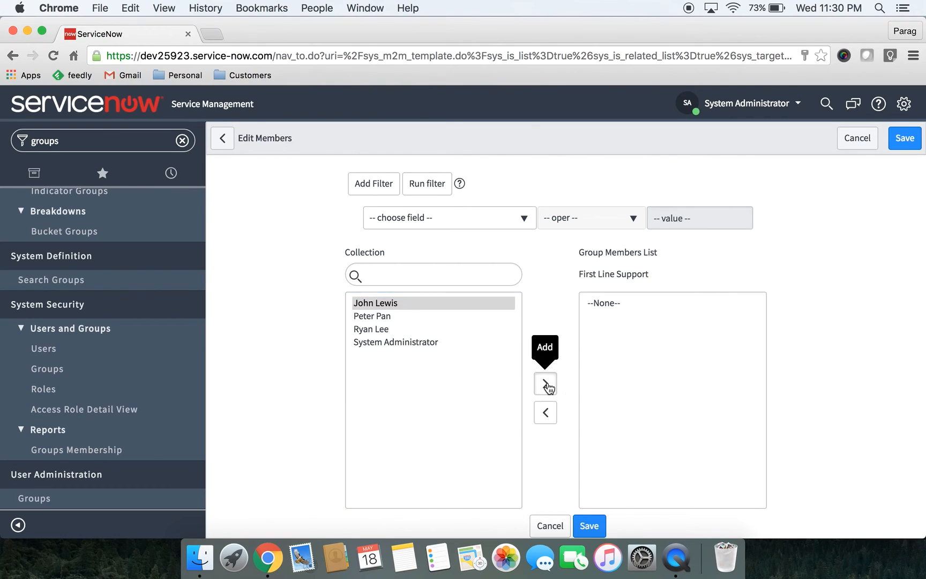
left_click(593, 531)
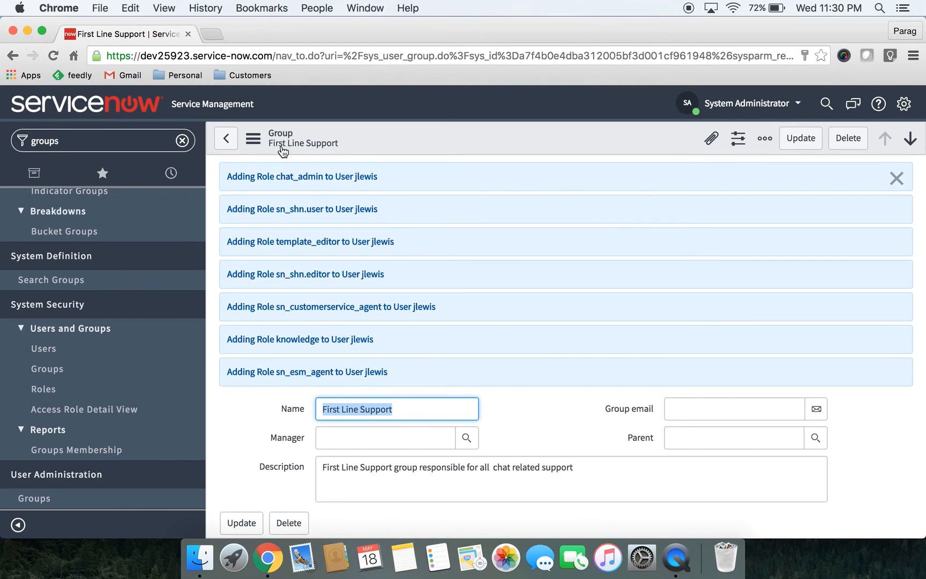
Return to the imported groups list and switch to the presentation's Support Groups slide
left_click(228, 139)
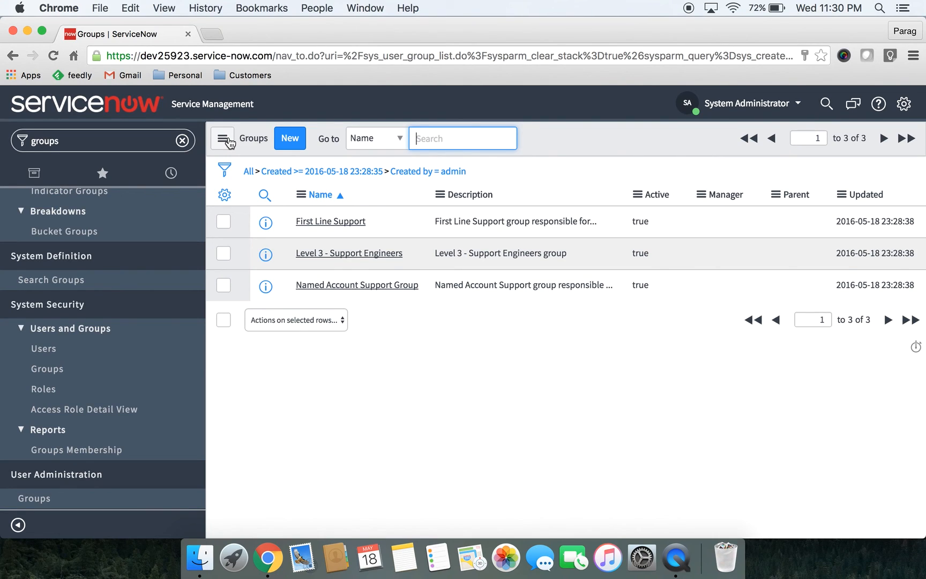
key("ctrl+Right")
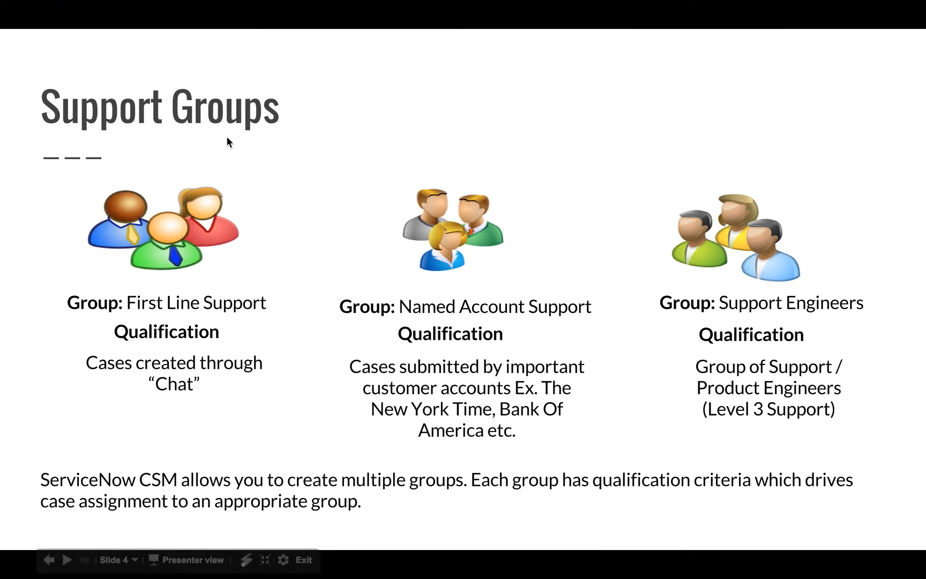